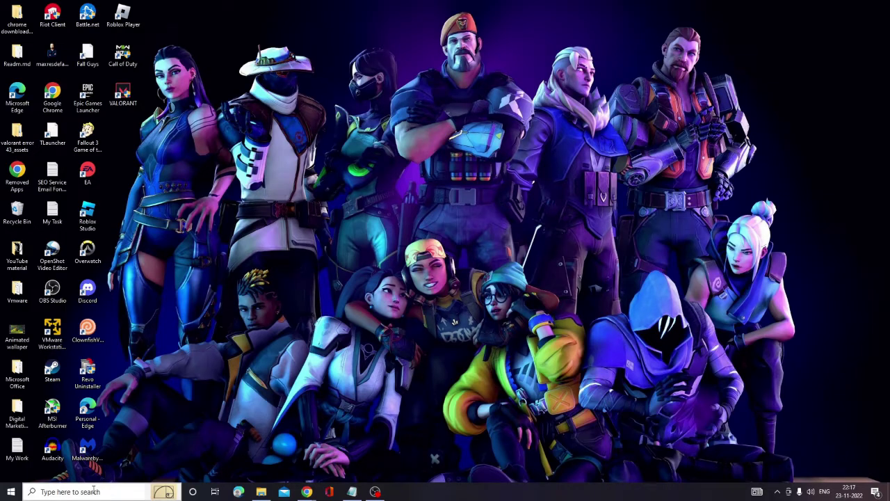
Search 'update', run a Windows Update check, then close Settings.
left_click(93, 489)
type("updat")
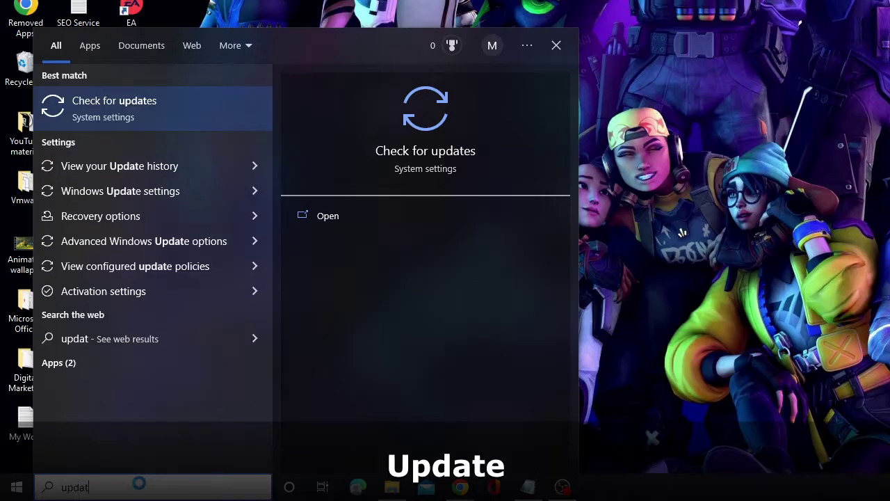
type("e")
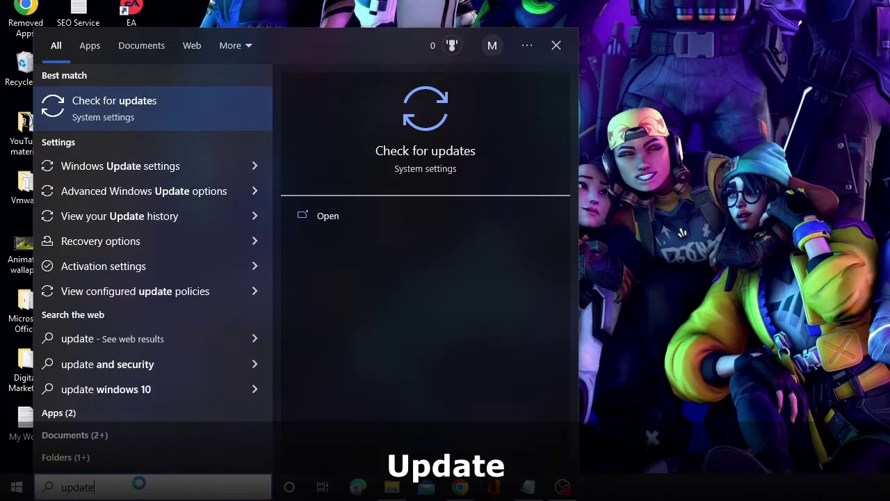
left_click(129, 118)
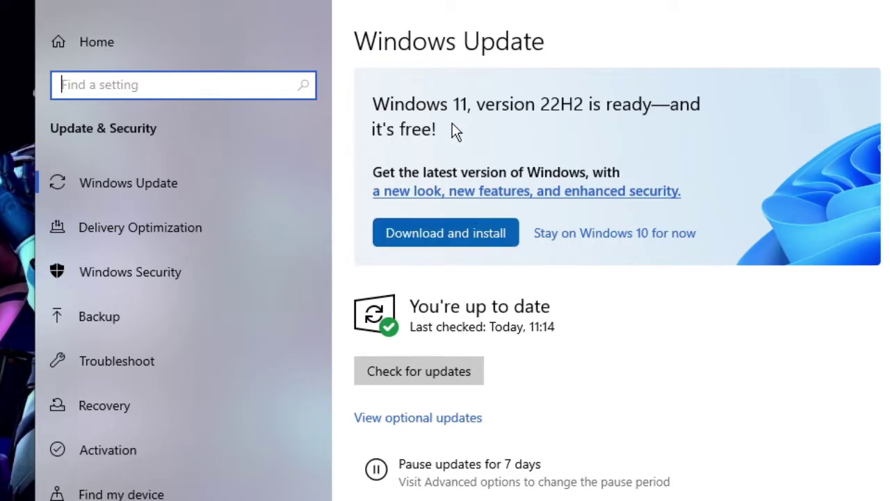
left_click(466, 363)
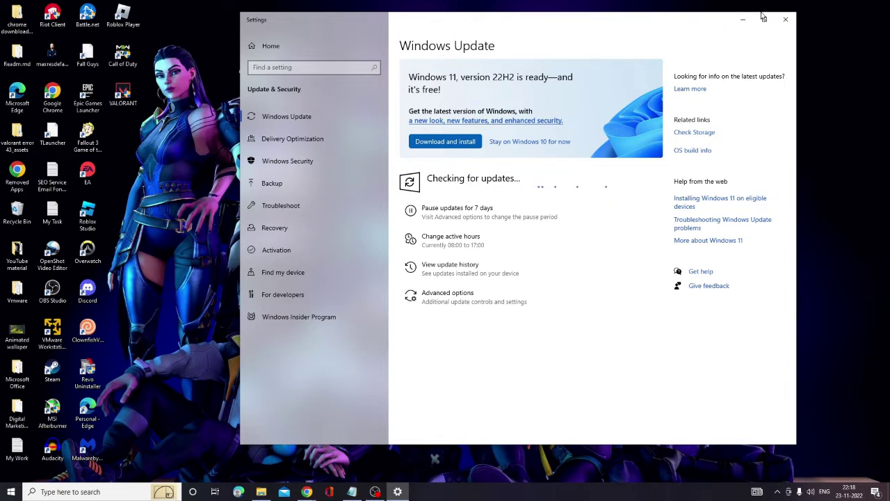
left_click(785, 20)
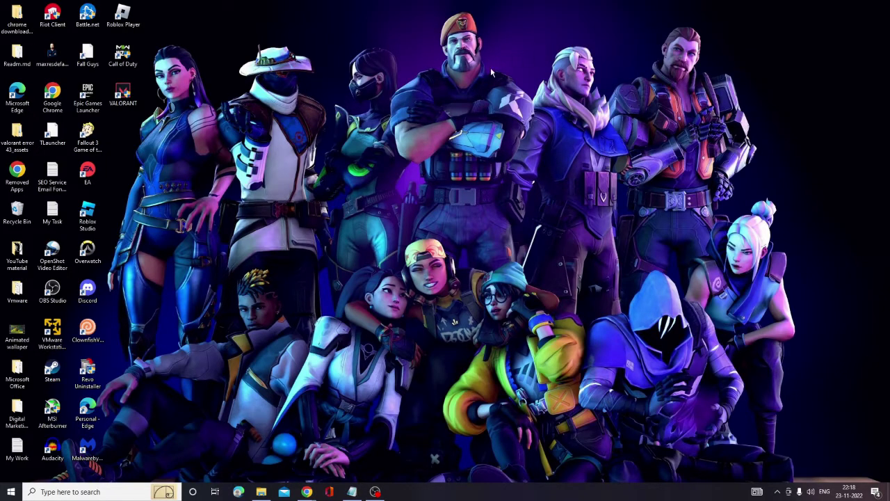
Open Graphics settings and expand BootstrapPackagedGame to reveal its VALORANT.exe path.
left_click(124, 494)
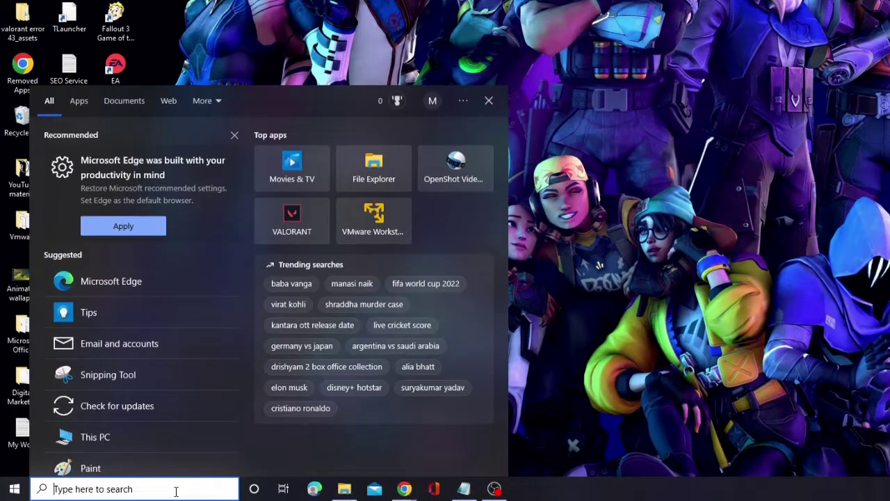
type("graphic")
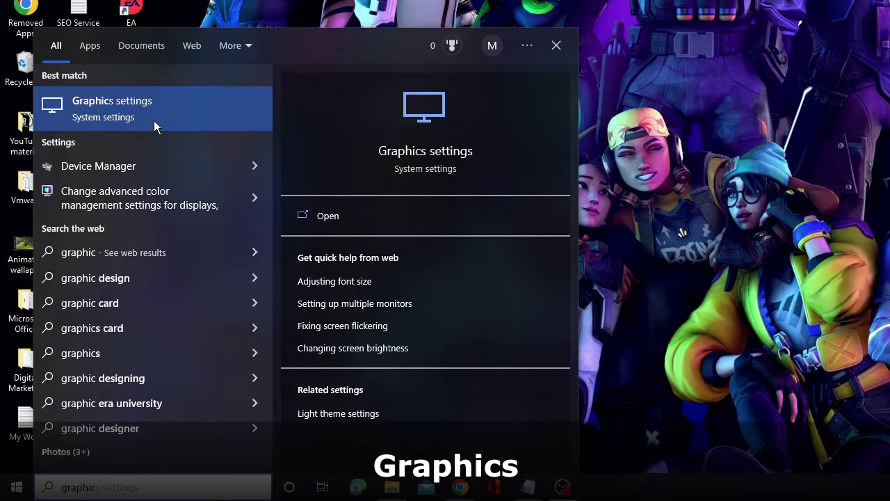
left_click(188, 106)
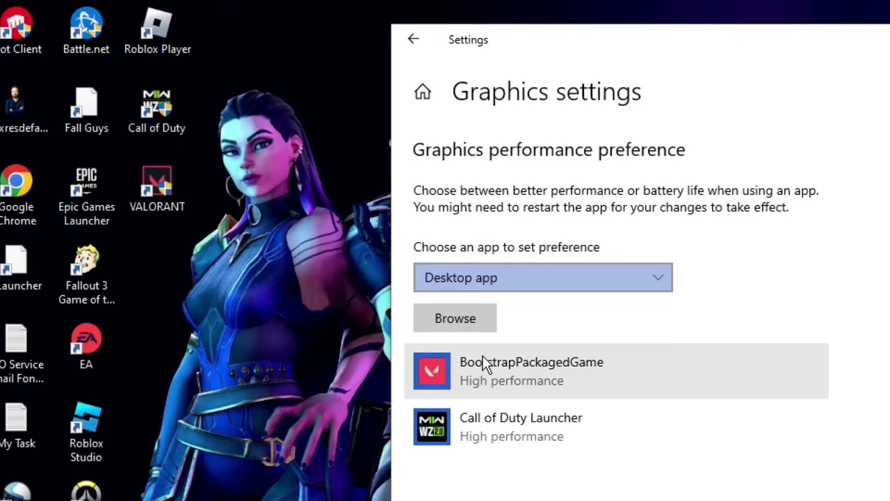
left_click(477, 351)
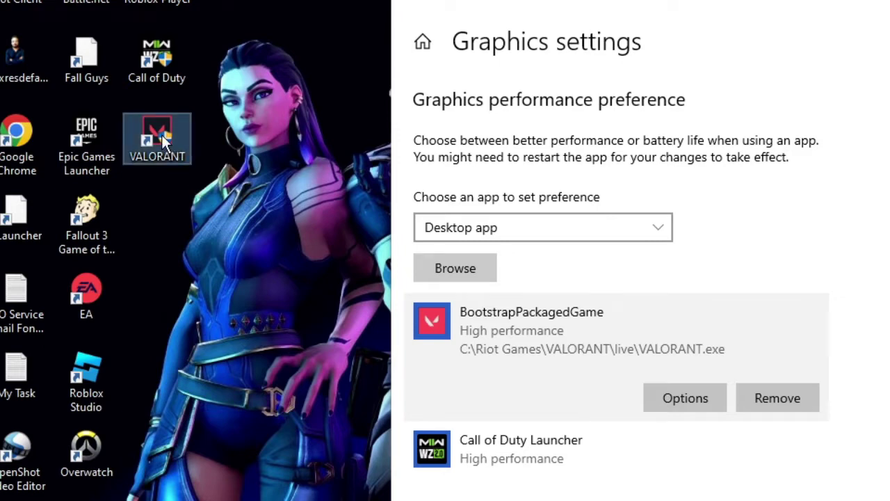
Copy the C:\Riot Games\Riot Client path from the VALORANT shortcut's file location, then return to Settings.
right_click(165, 138)
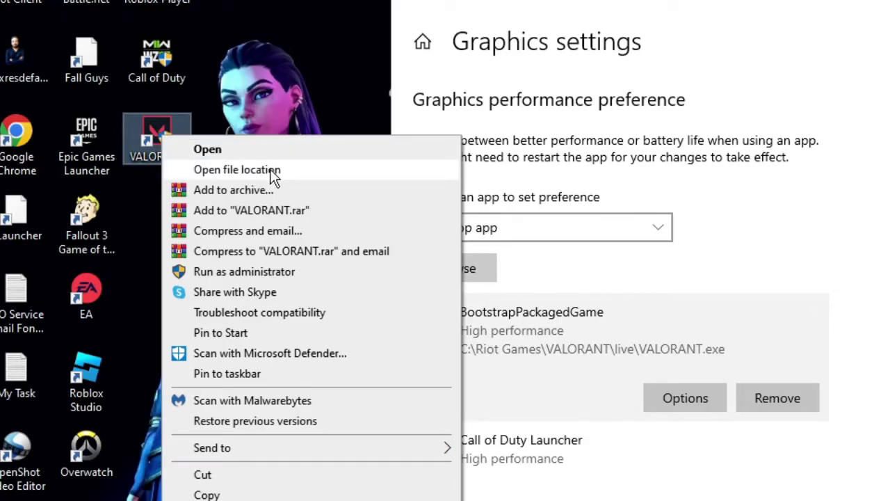
left_click(314, 170)
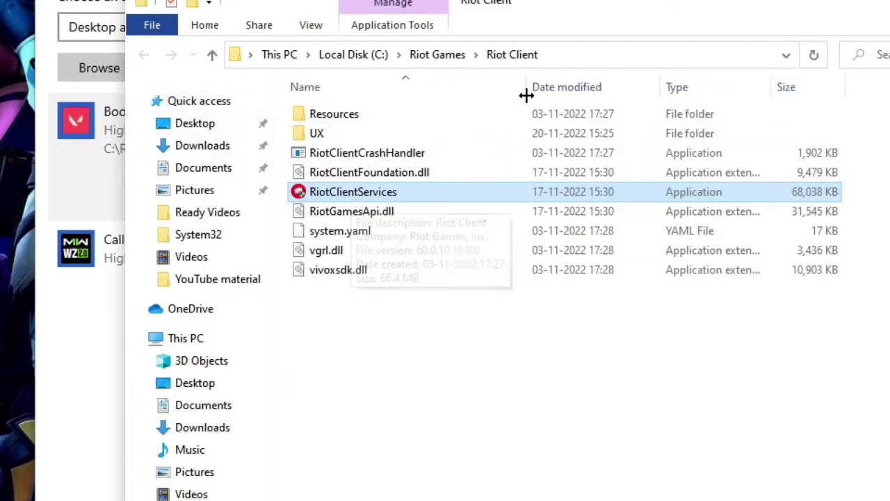
left_click(561, 55)
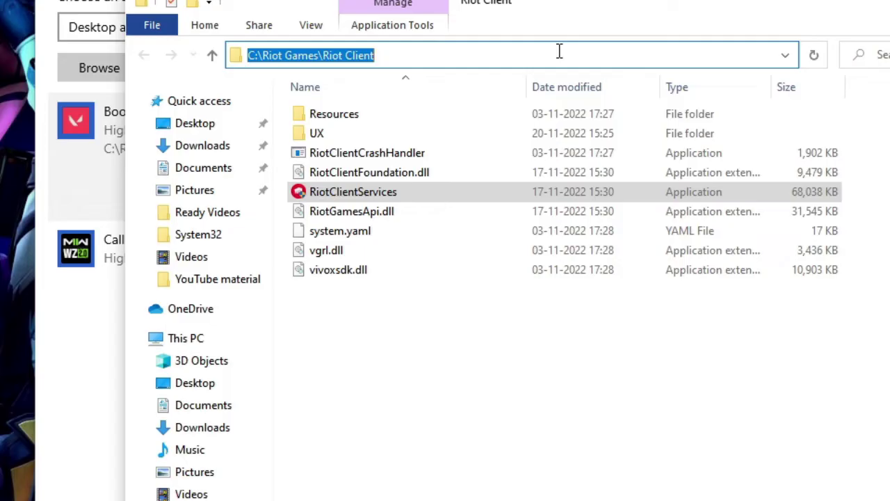
right_click(336, 54)
left_click(389, 114)
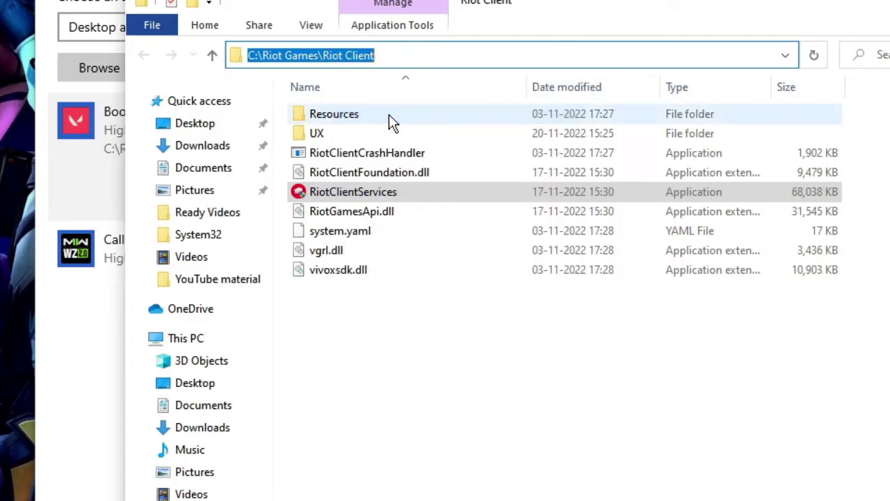
key("alt+Tab")
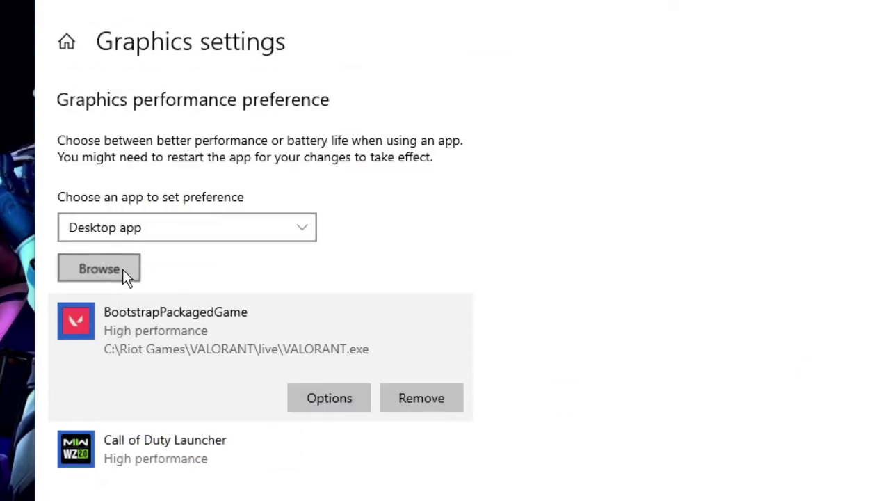
Browse to the pasted C:\Riot Games\Riot Client folder and pick RiotClientServices.
left_click(98, 268)
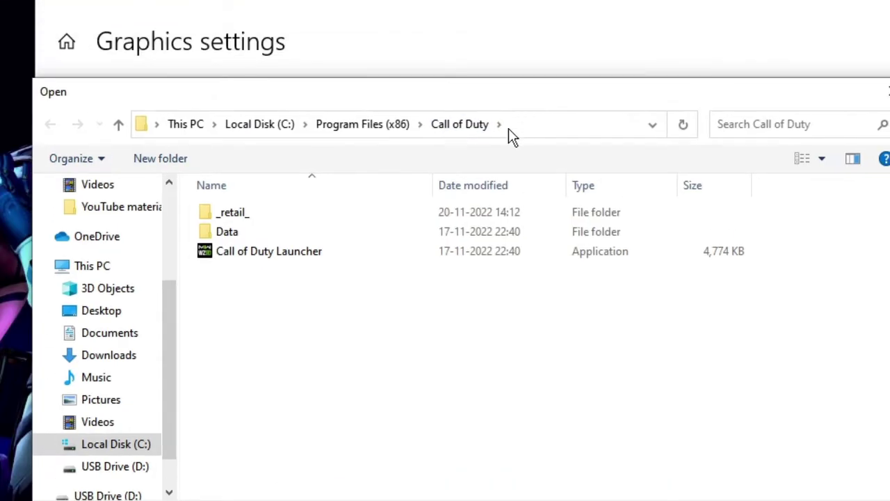
left_click(526, 127)
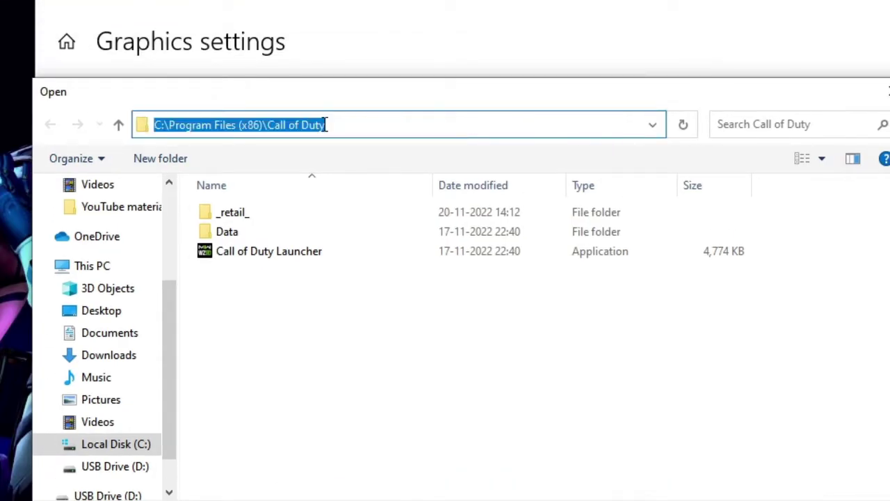
right_click(291, 125)
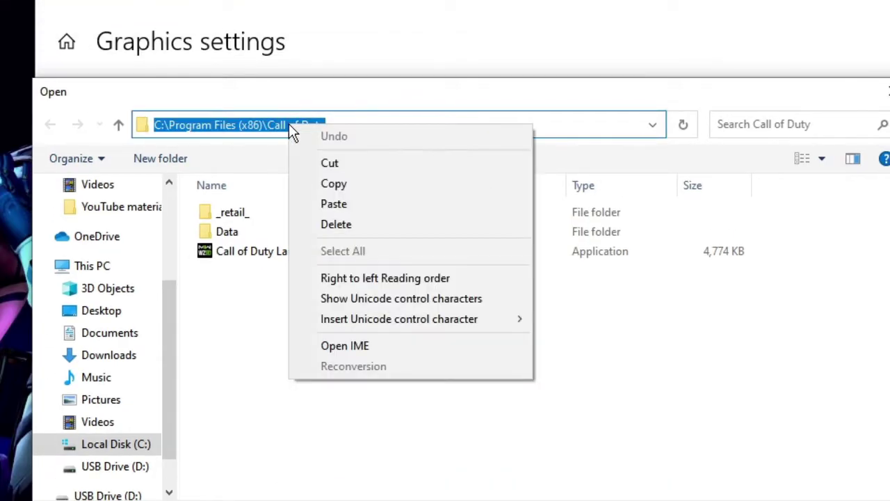
left_click(350, 204)
key("Return")
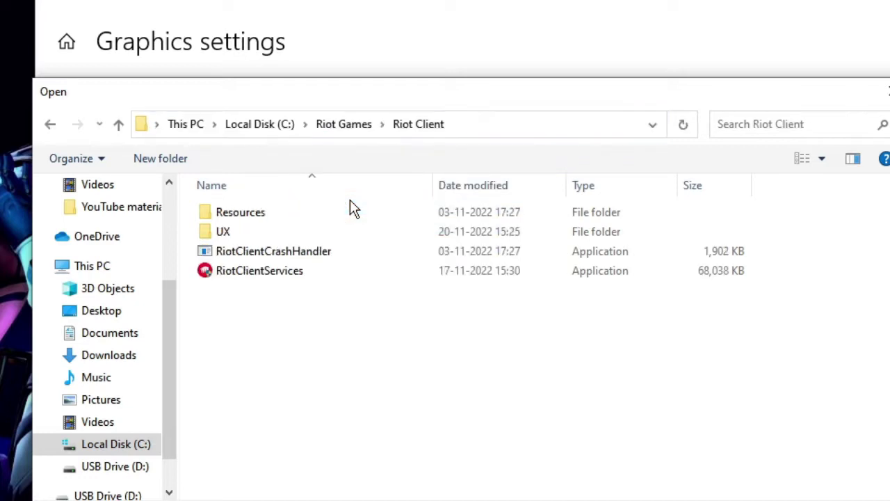
left_click(272, 272)
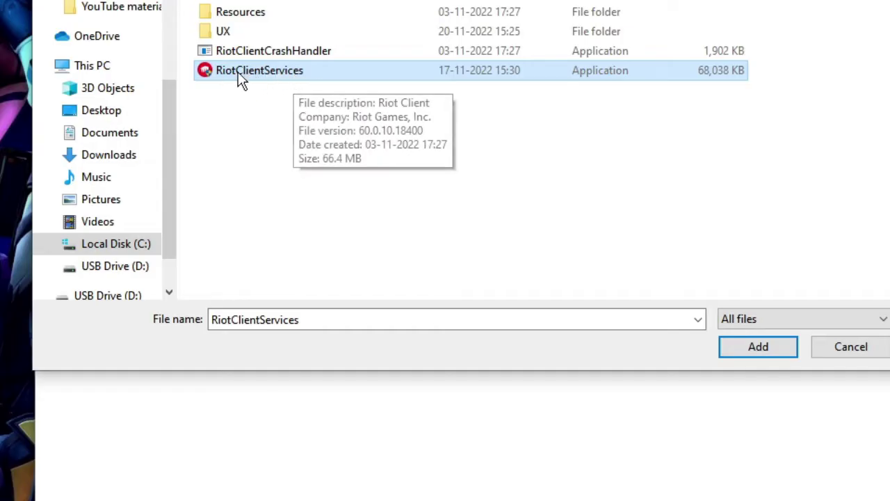
Add RiotClientServices.exe, save its graphics preference as High performance, and close Settings.
left_click(760, 348)
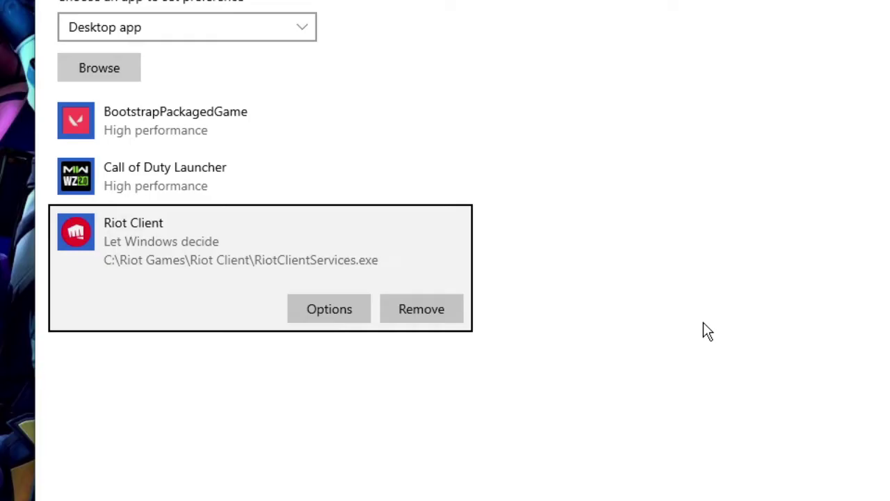
left_click(337, 308)
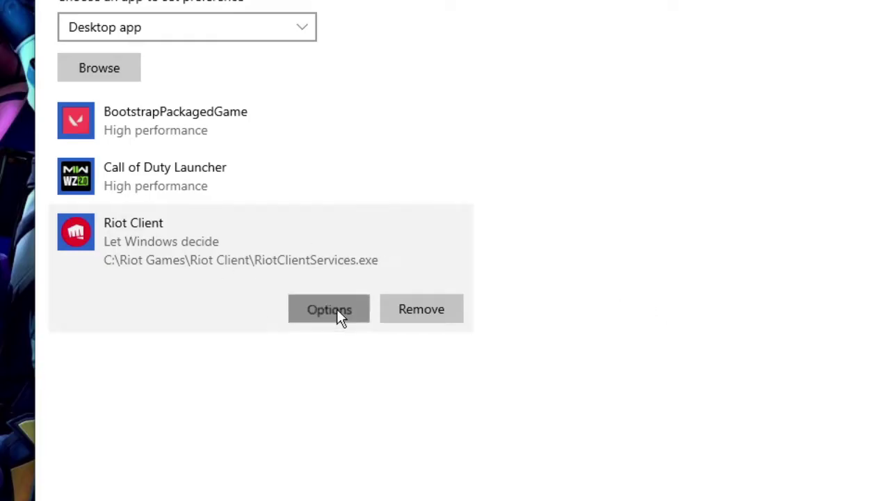
left_click(435, 249)
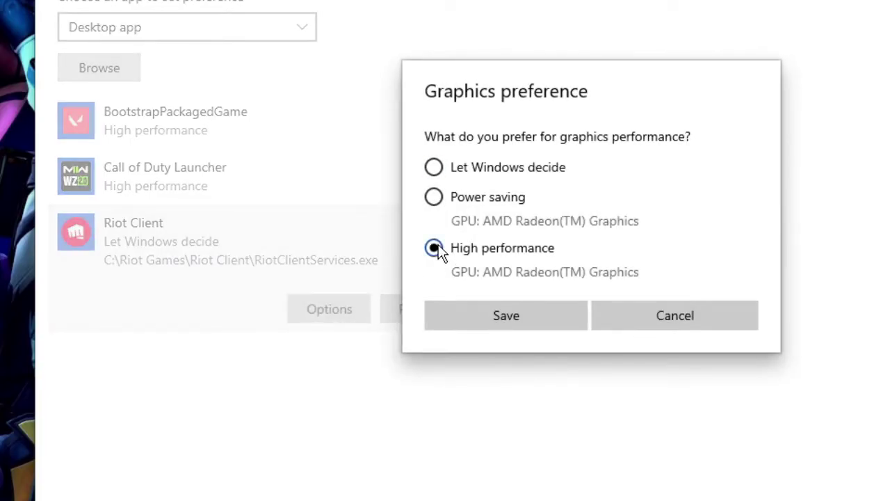
left_click(518, 322)
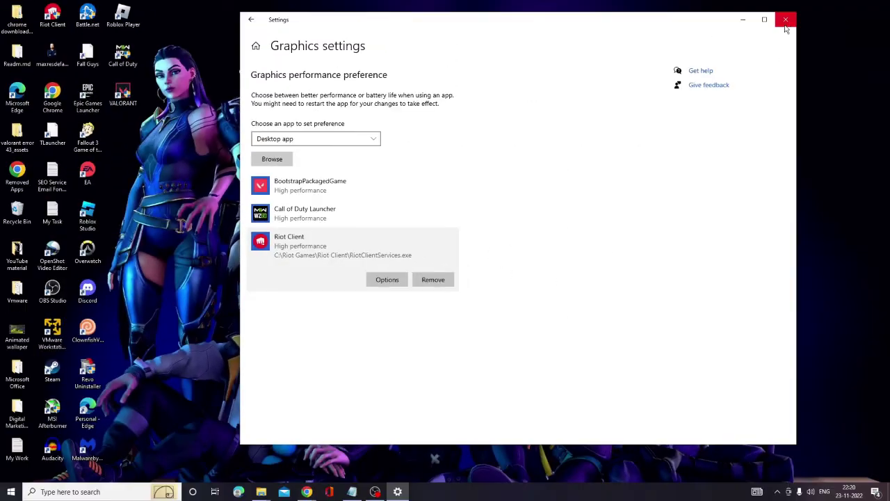
left_click(787, 22)
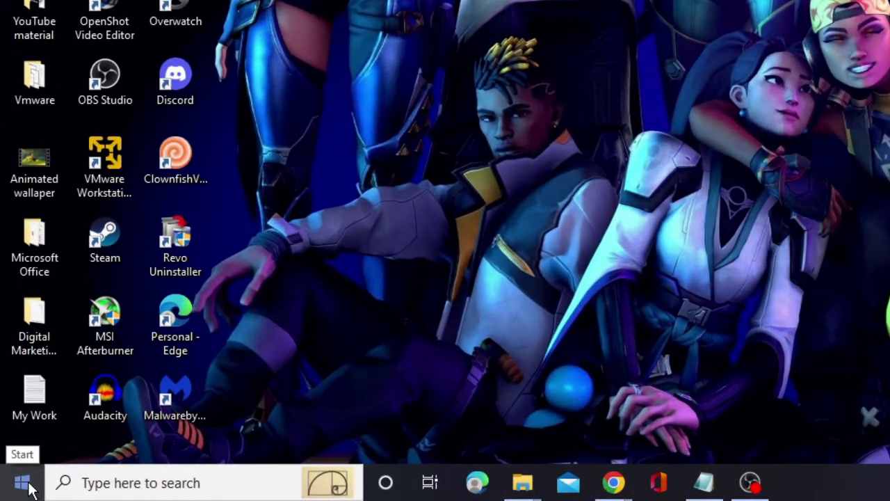
Open Device Manager and expand Display adapters to select AMD Radeon(TM) Graphics.
right_click(12, 491)
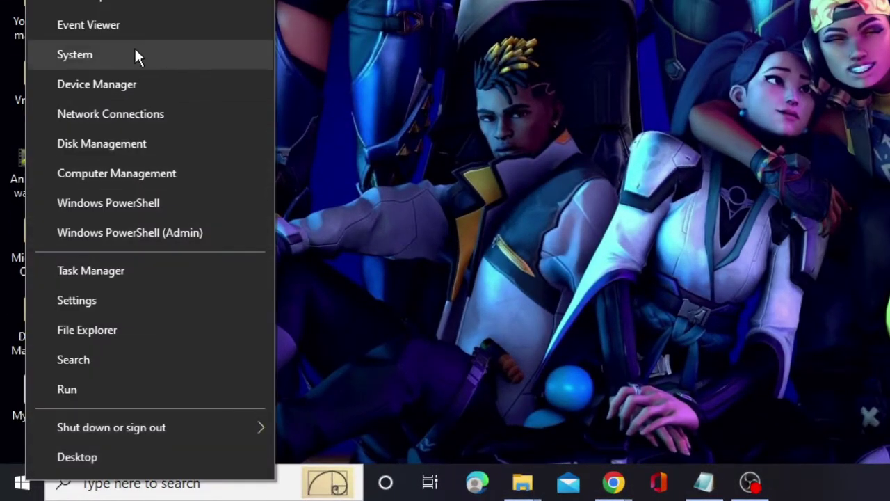
left_click(157, 83)
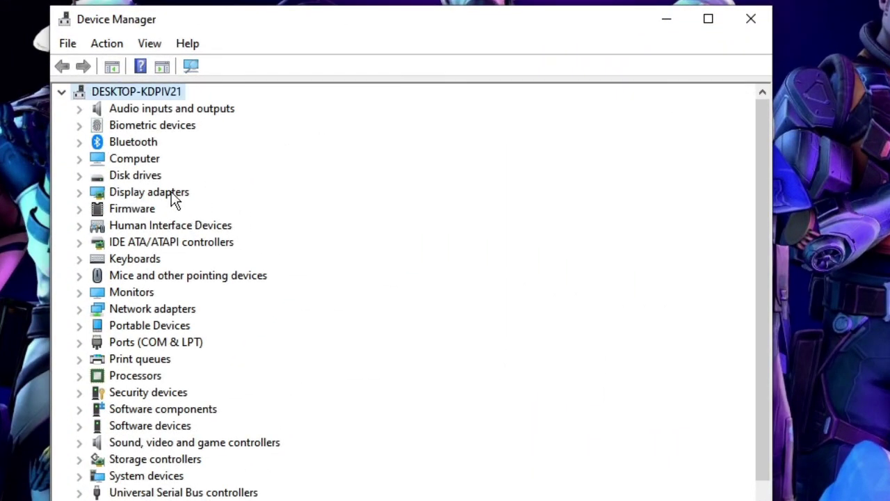
left_click(173, 198)
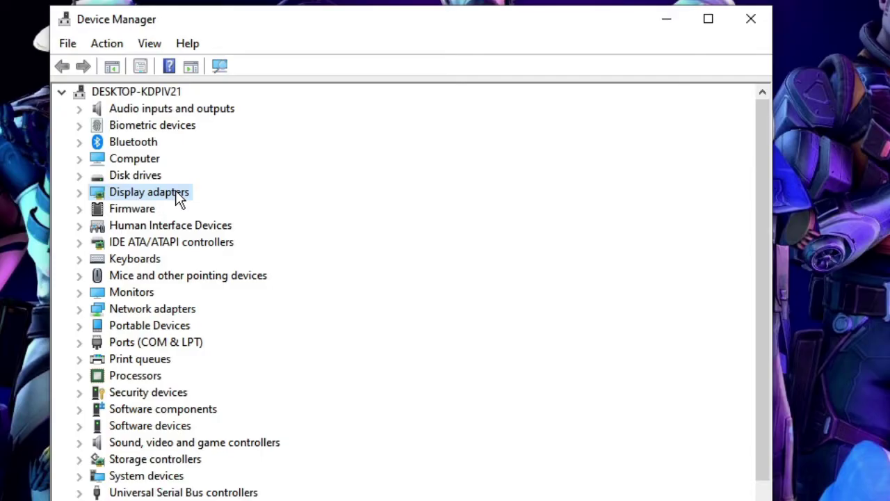
double_click(178, 197)
left_click(182, 210)
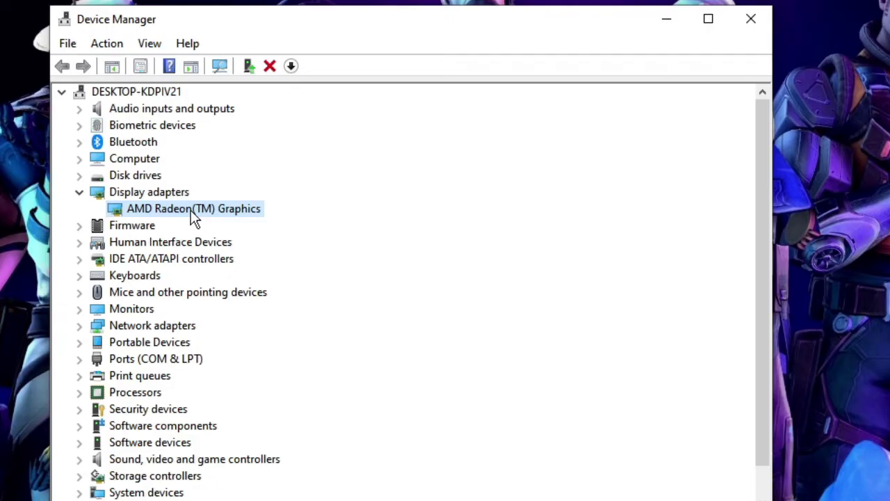
Search automatically for a newer AMD Radeon(TM) Graphics driver and dismiss the already-installed result.
right_click(208, 209)
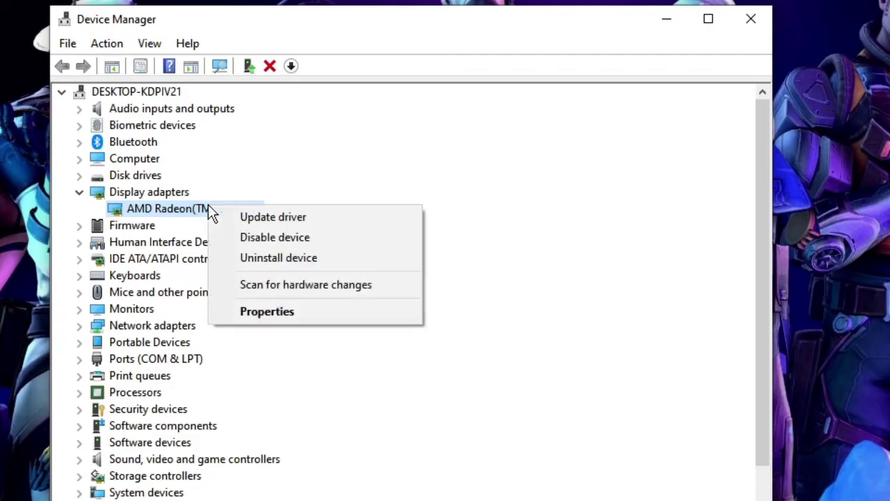
left_click(293, 219)
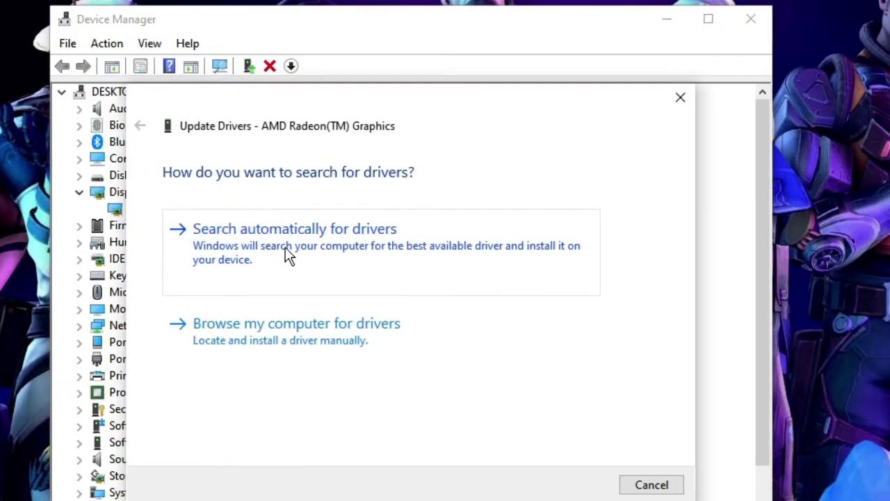
left_click(324, 258)
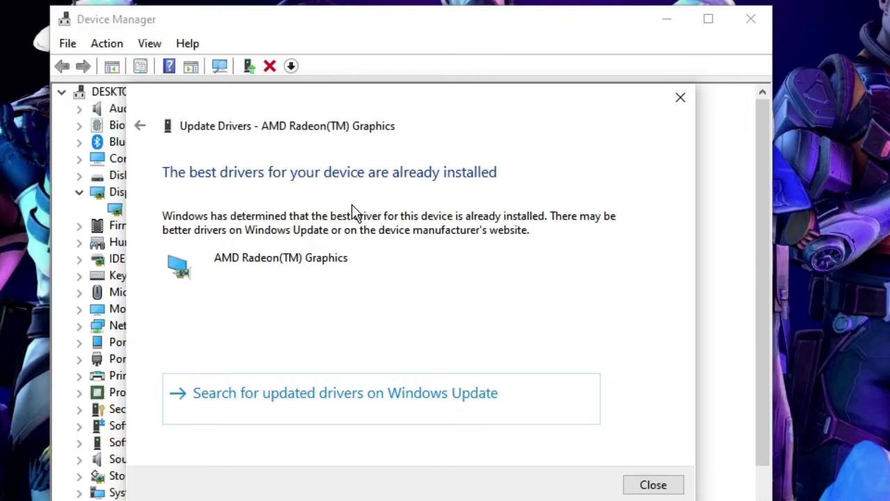
left_click(658, 487)
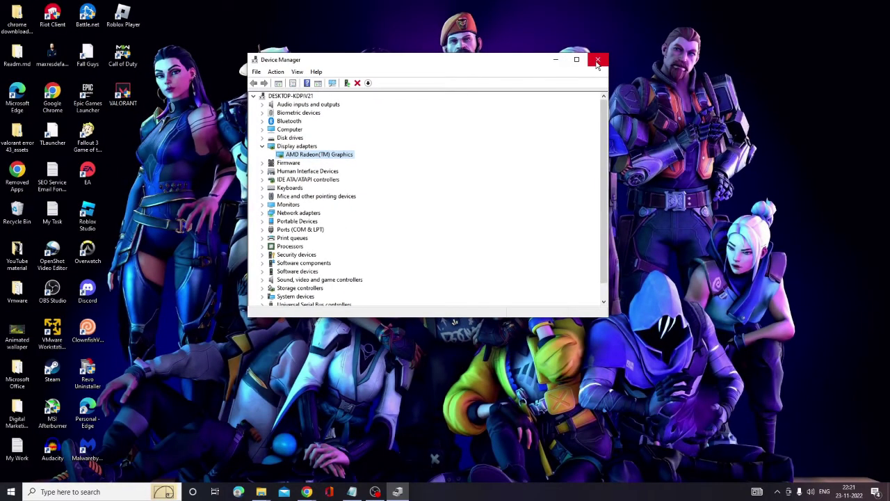
Close Device Manager, review the Visual C++ download page, and search for appwiz.cpl.
left_click(598, 60)
mouse_move(307, 491)
left_click(357, 451)
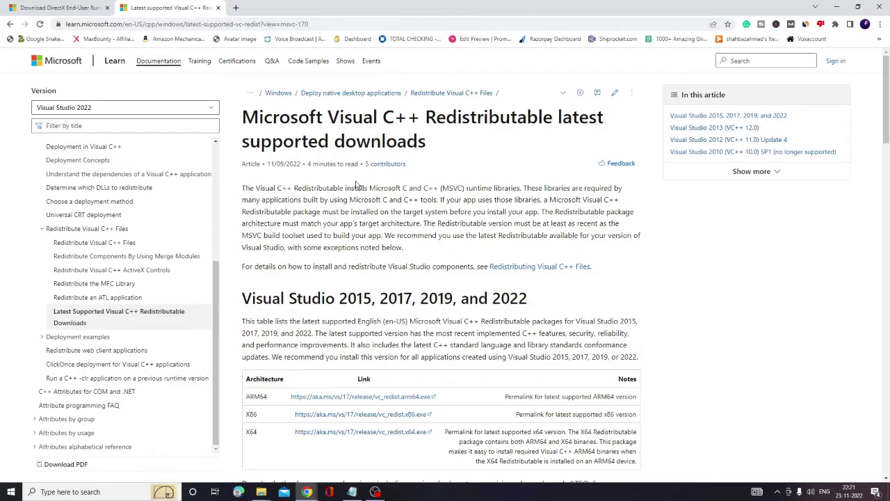
scroll(357, 184, "down", 2)
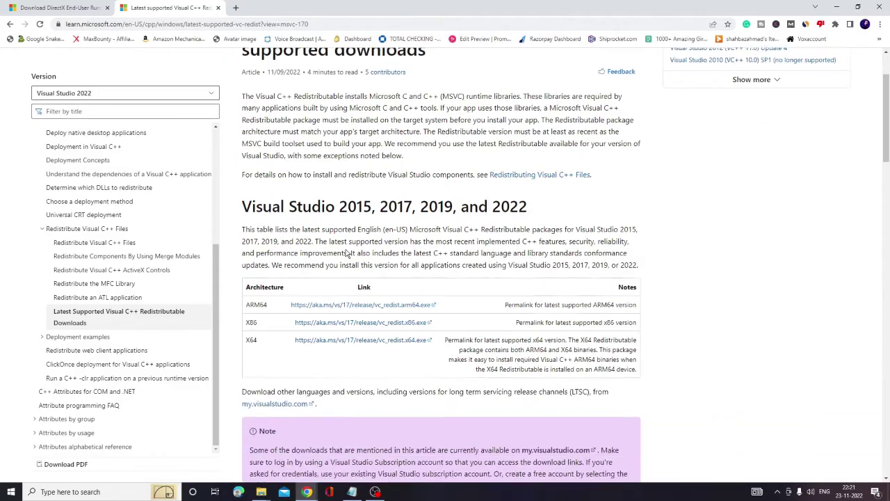
left_click(99, 491)
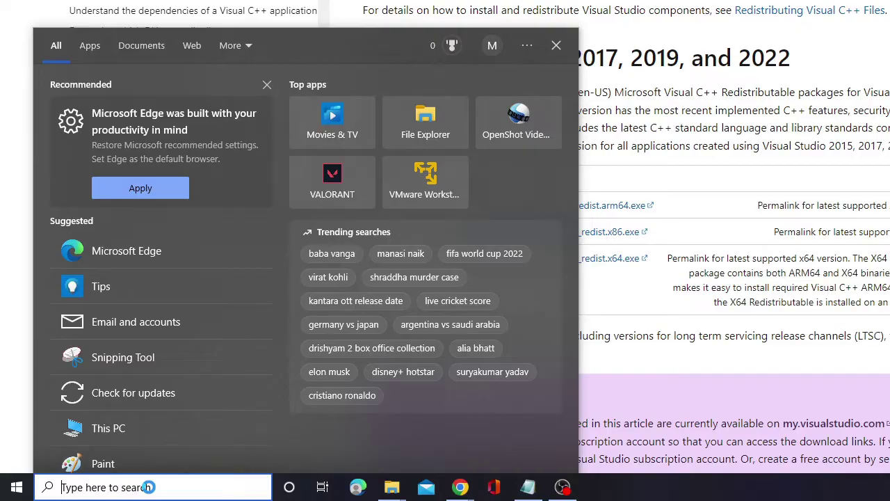
type("a")
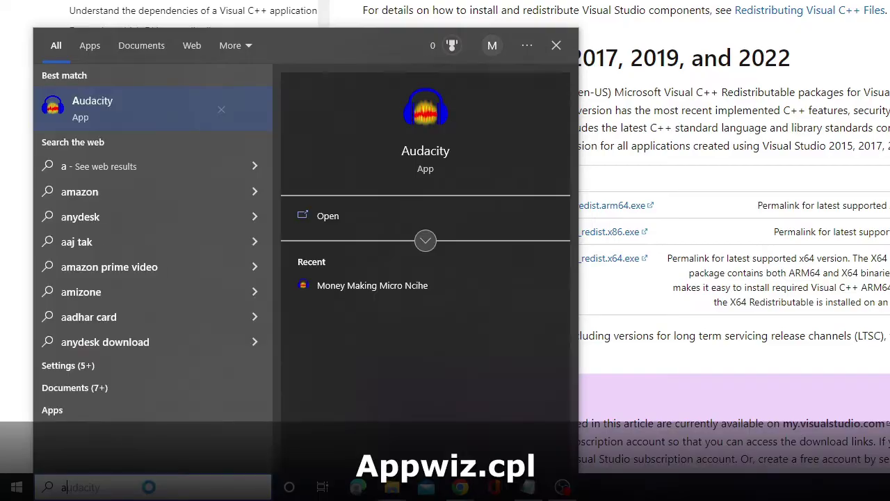
type("ppw")
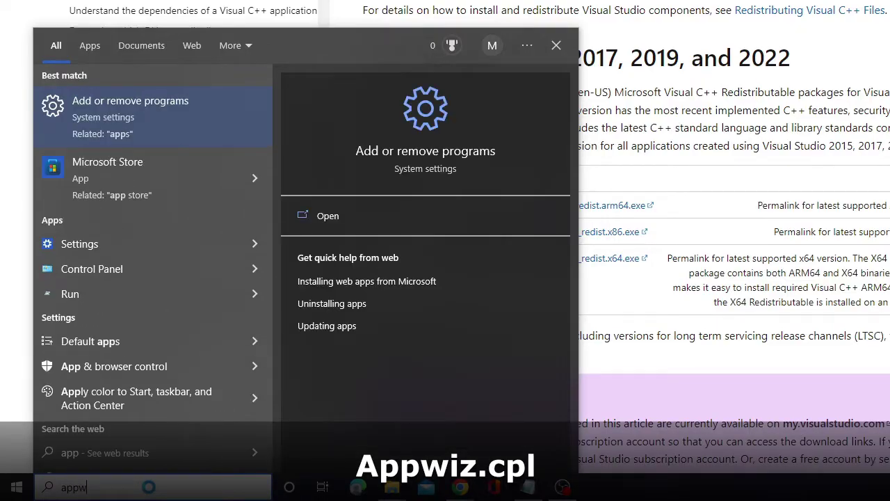
type("iz.cp")
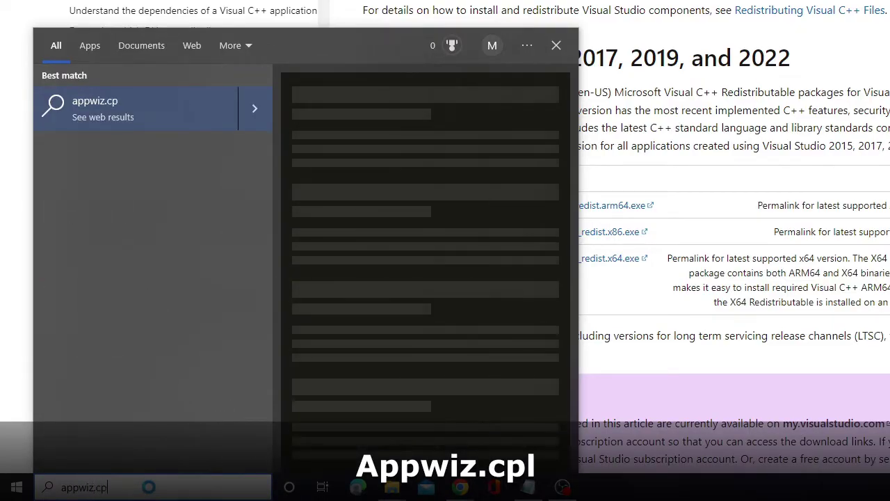
type("l")
Open Programs and Features and look through the Visual C++ 2010 and 2012 x86 entries.
key("Return")
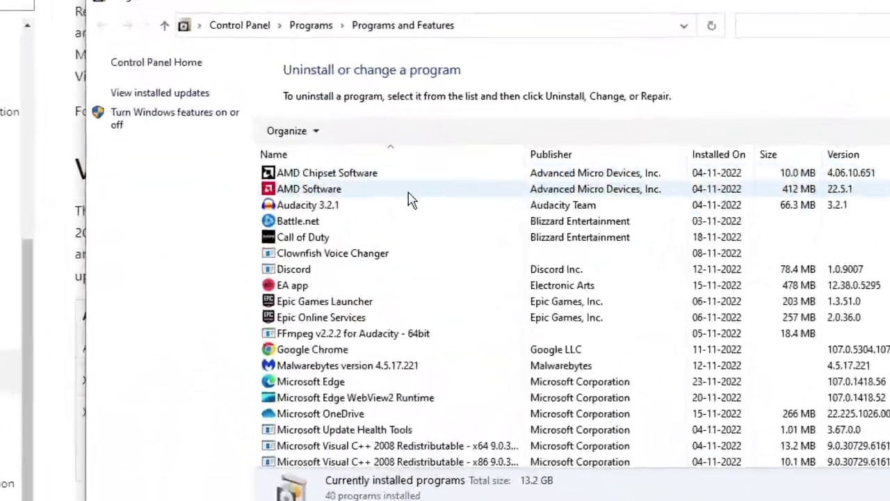
left_click(414, 207)
scroll(386, 256, "down", 3)
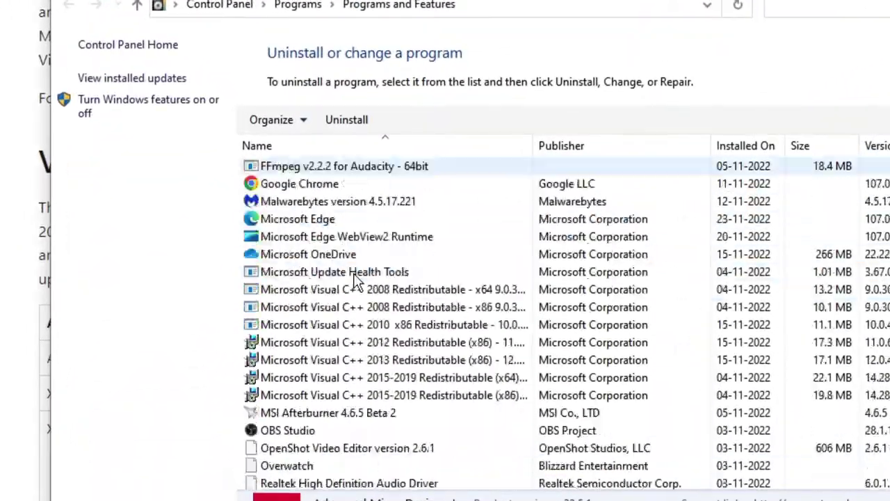
scroll(353, 274, "down", 1)
left_click(353, 286)
left_click(353, 275)
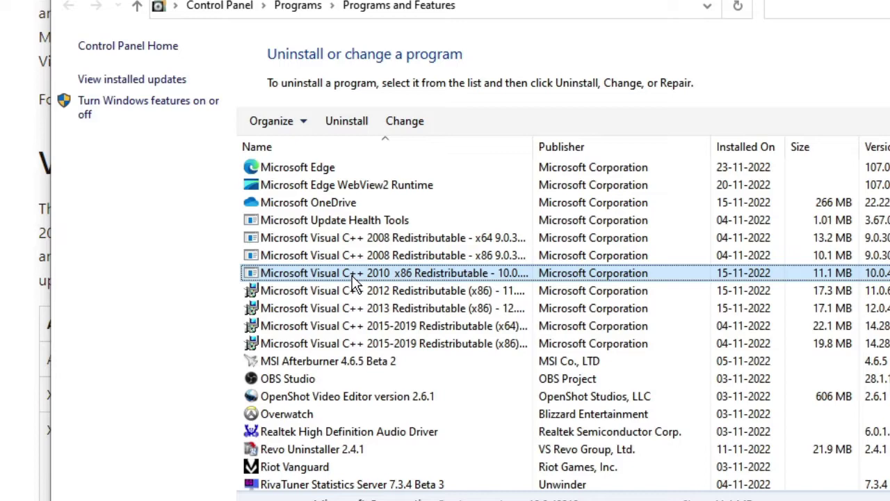
left_click(351, 291)
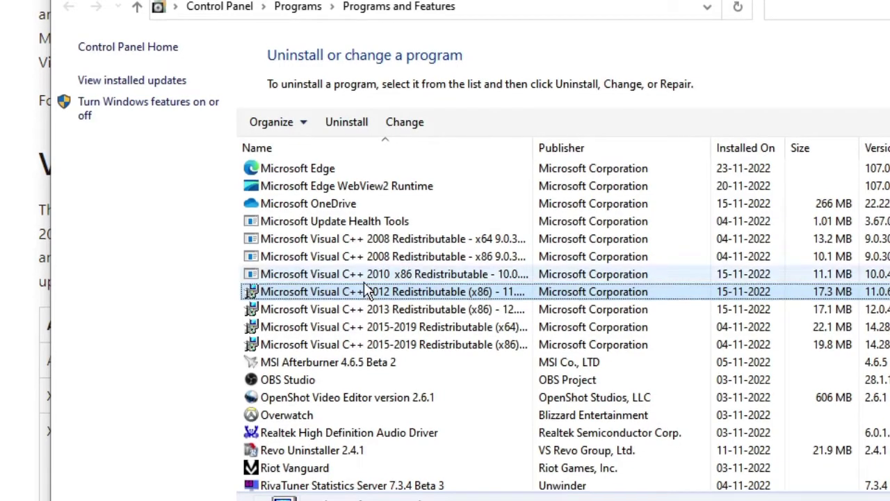
left_click(373, 280)
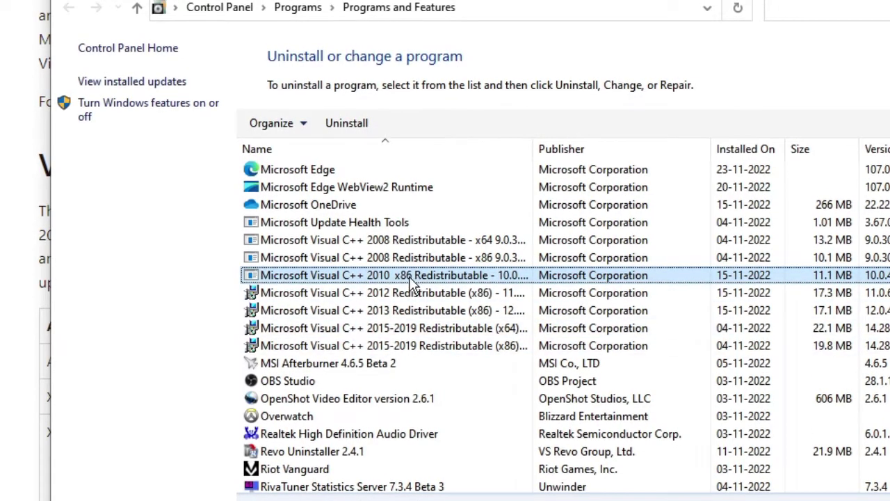
right_click(410, 280)
key("Escape")
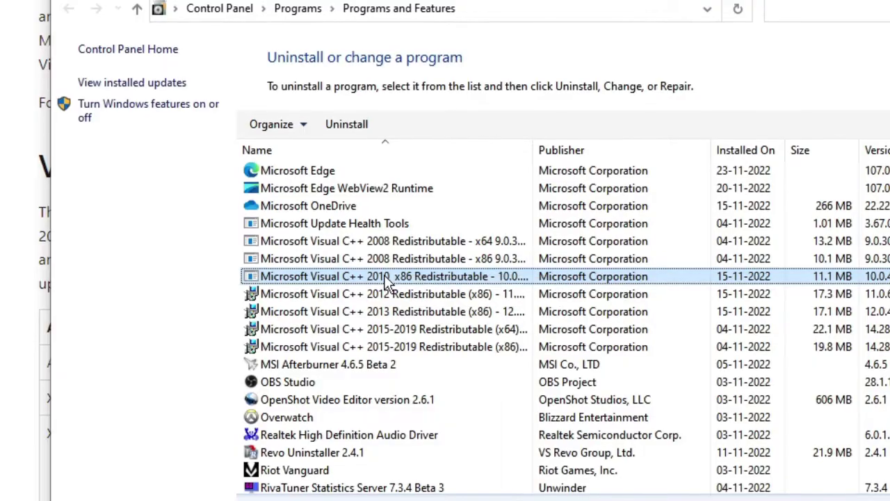
Open Change for Visual C++ 2012 (x86), cancel without repairing, and select 2015-2019 x64.
left_click(367, 297)
right_click(368, 297)
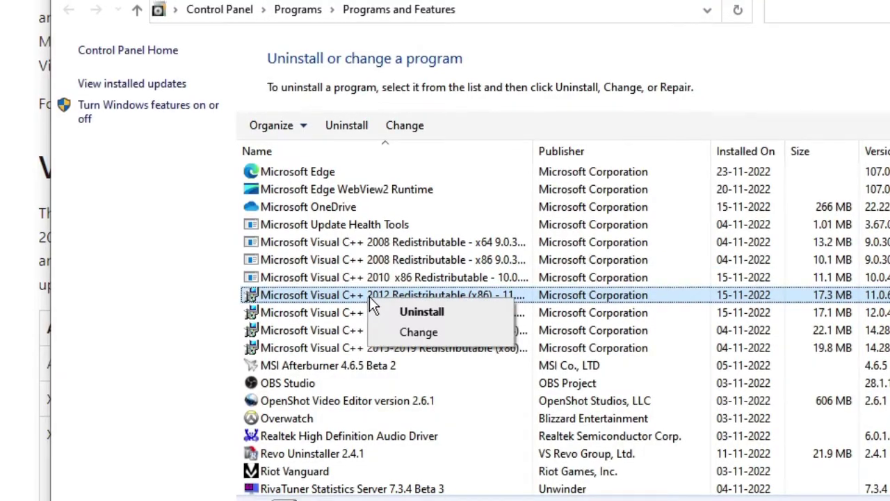
left_click(426, 334)
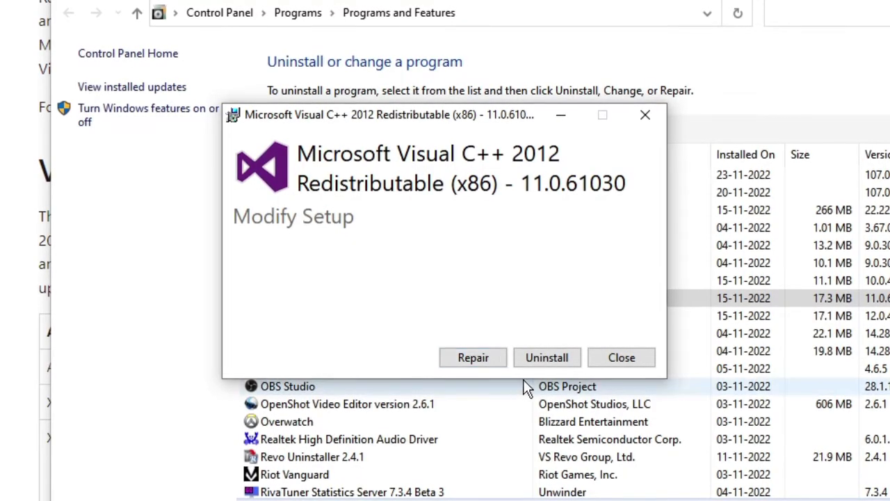
left_click(621, 358)
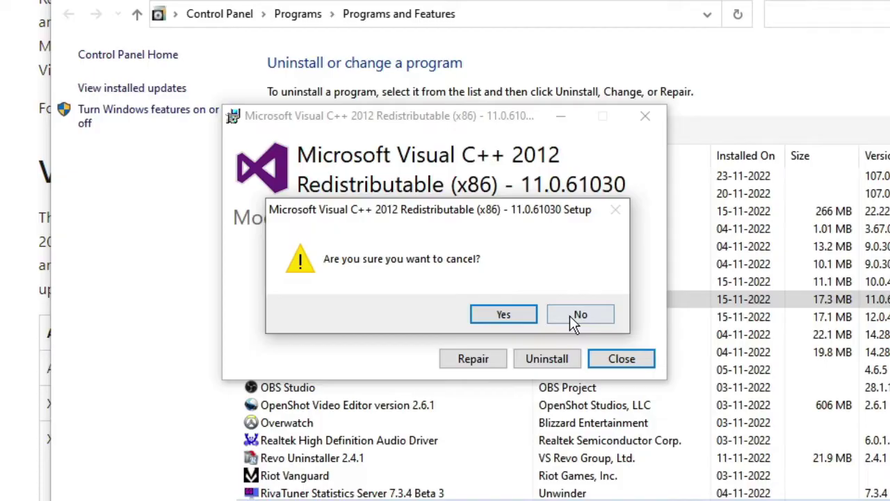
left_click(508, 315)
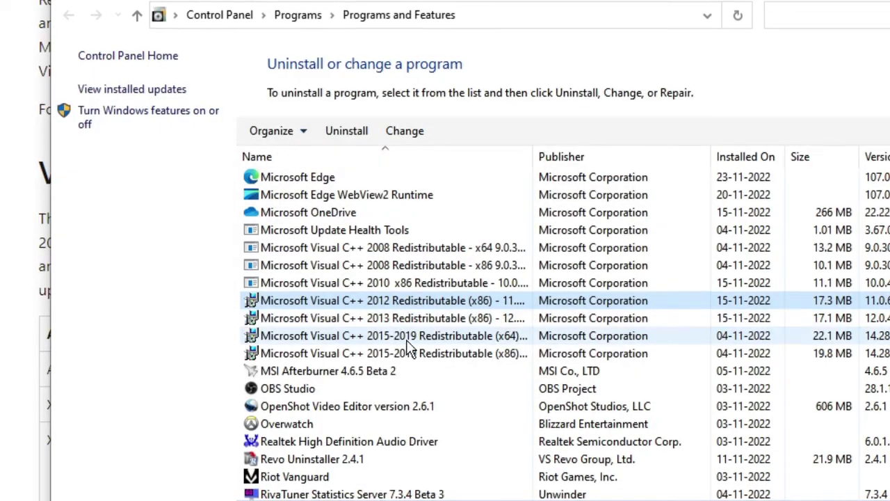
left_click(390, 336)
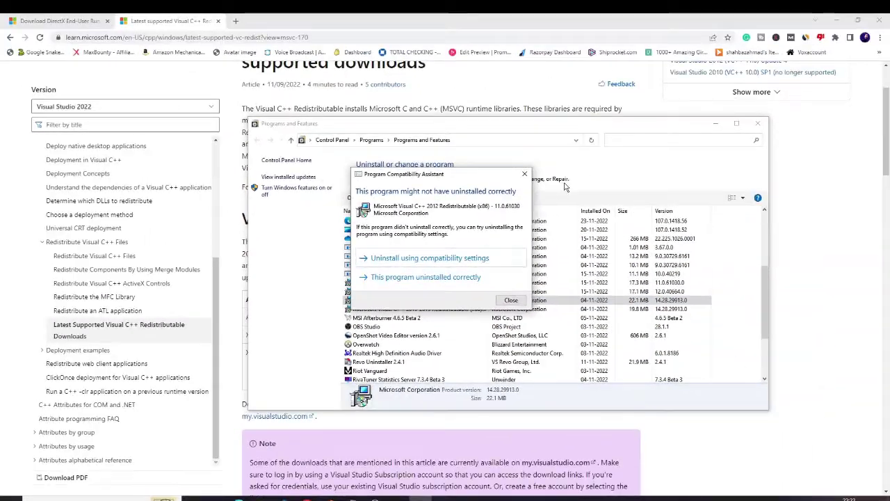
Dismiss the compatibility message, close Programs and Features, and download the ARM64 and x86 vc_redist files.
left_click(527, 175)
left_click(758, 124)
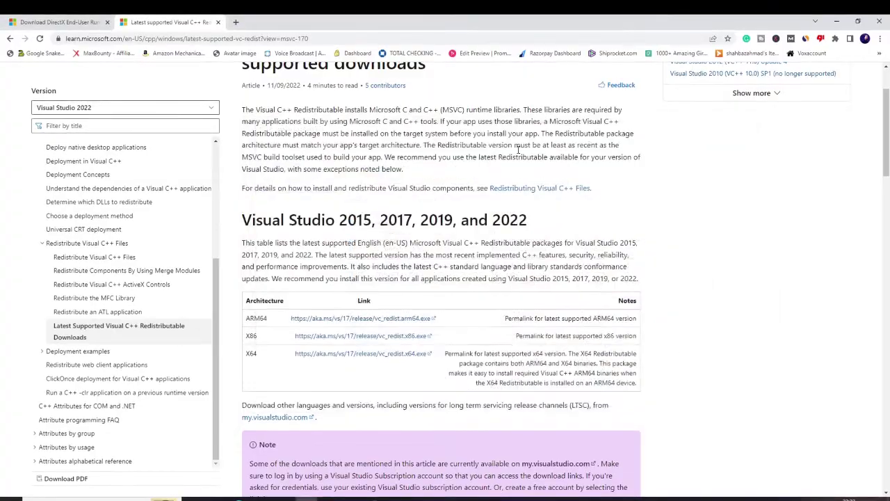
scroll(388, 252, "down", 1)
scroll(388, 252, "down", 2)
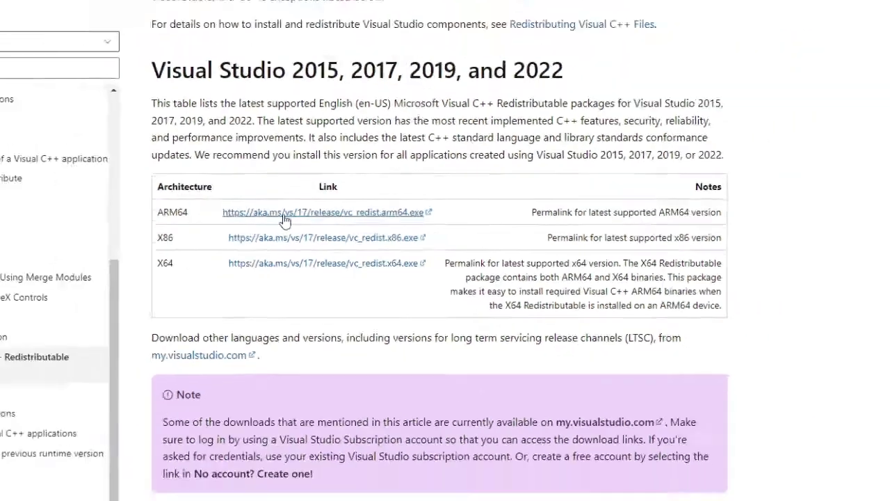
left_click(284, 216)
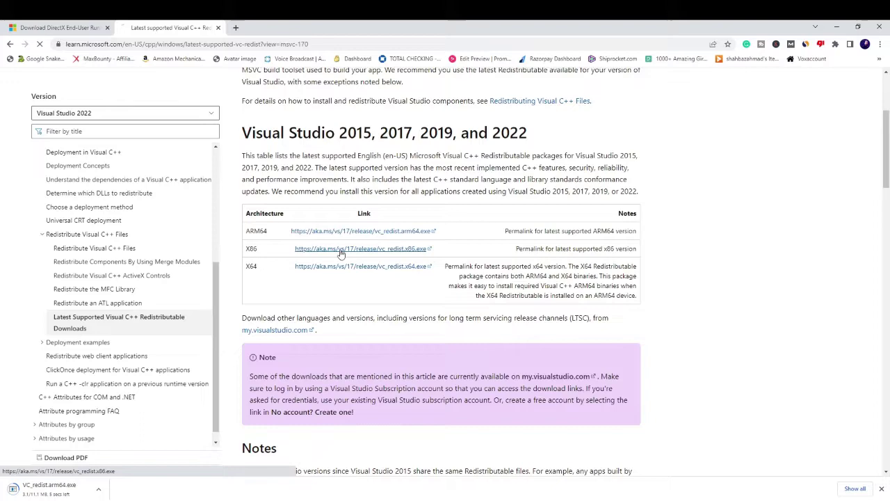
left_click(340, 252)
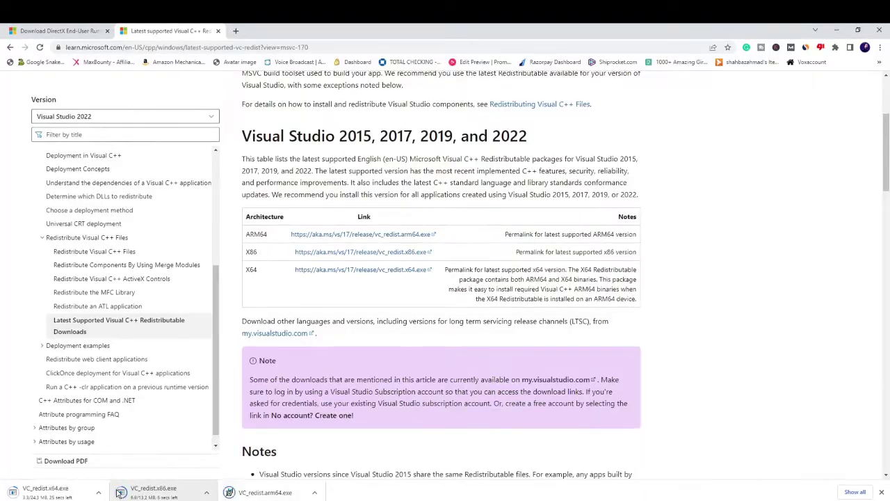
Run the ARM64 redistributable, close its Setup Failed (0x80070661) error, and go to the DirectX page.
left_click(267, 493)
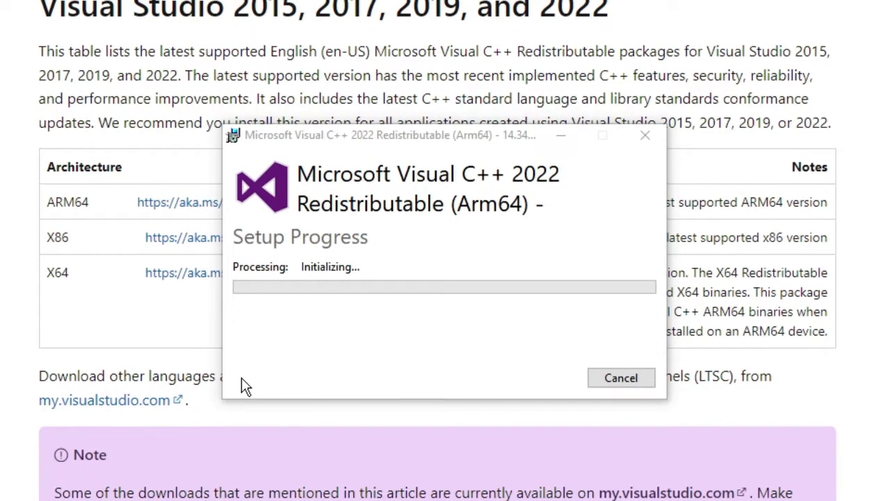
left_click_drag(364, 137, 567, 147)
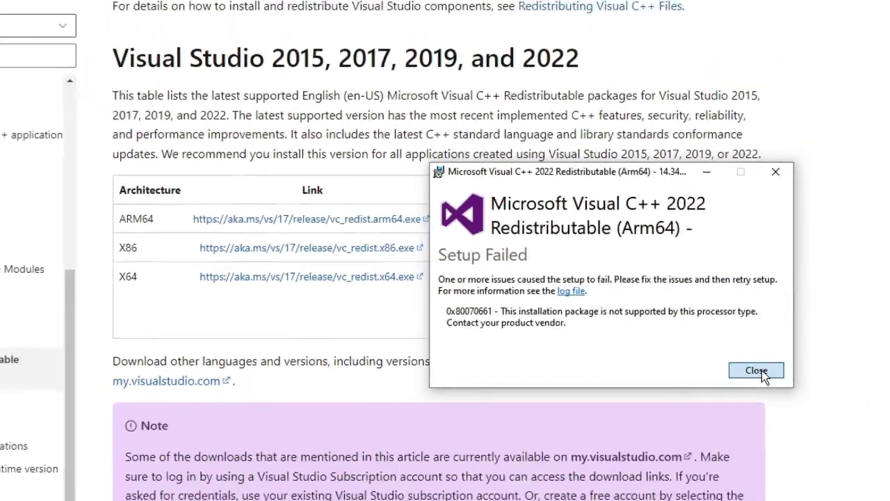
left_click(825, 389)
left_click_drag(96, 39, 175, 39)
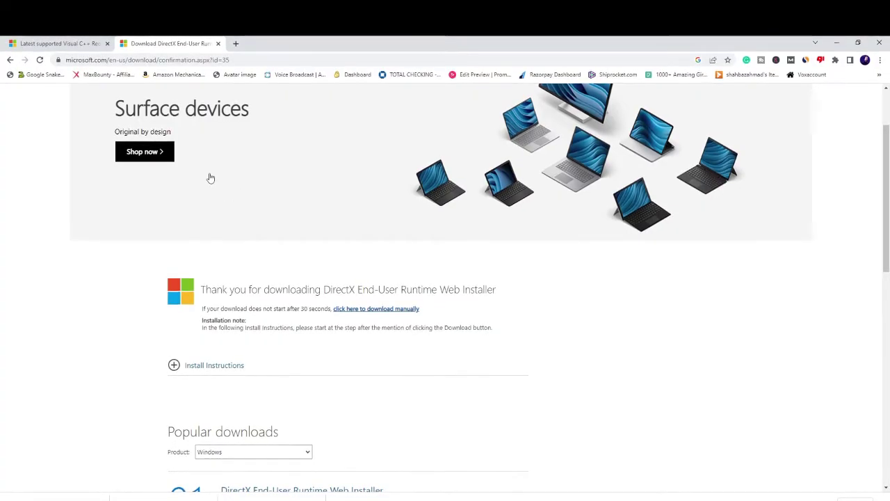
Use the 'click here to download manually' link for the DirectX End-User Runtime Web Installer.
scroll(211, 178, "down", 2)
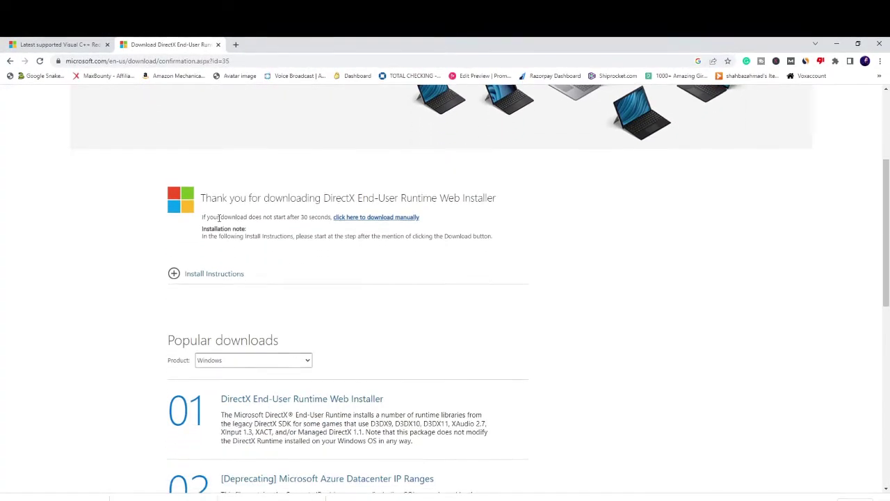
scroll(219, 218, "down", 2)
scroll(248, 255, "up", 4)
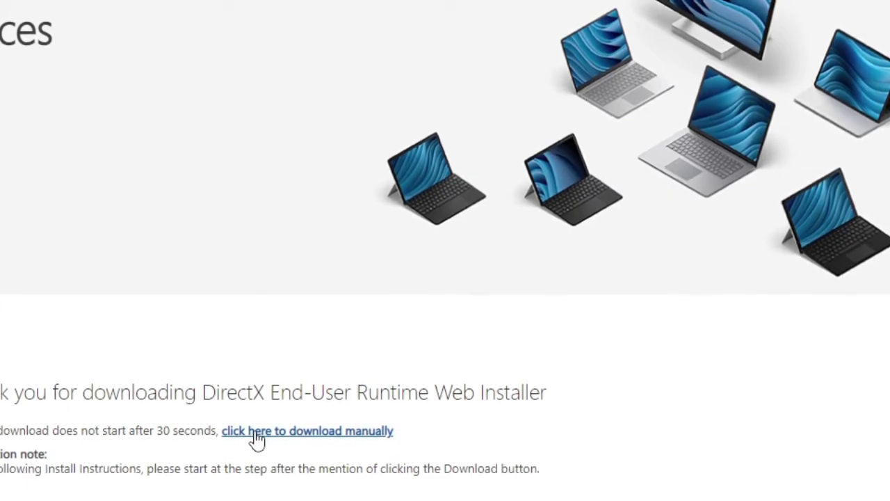
left_click(331, 441)
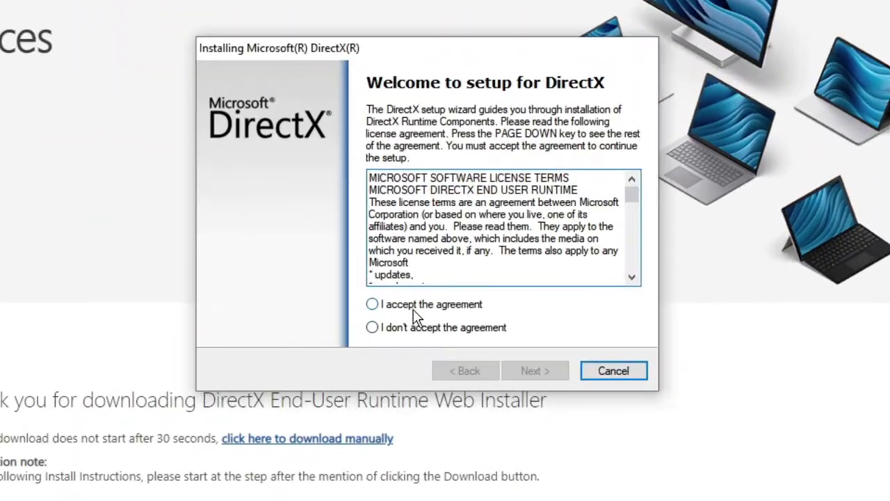
Accept the DirectX licence agreement, skip the Bing Bar, and start installing the DirectX runtime components.
left_click(414, 305)
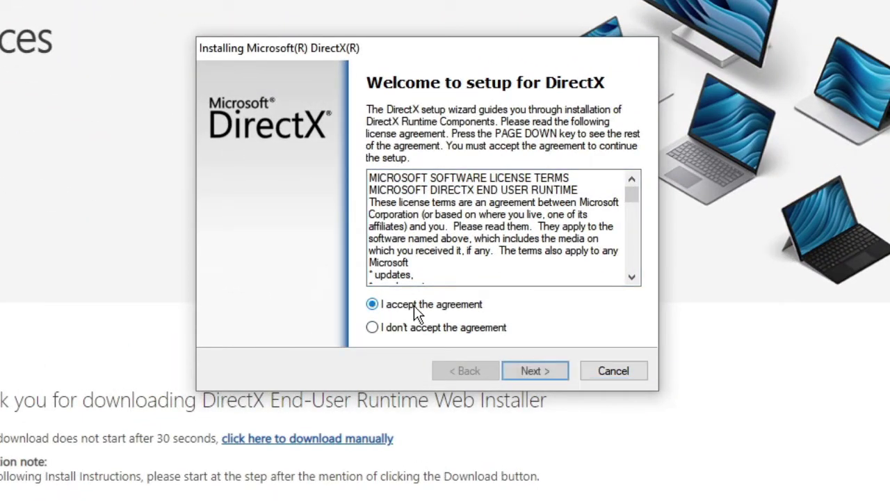
left_click(528, 368)
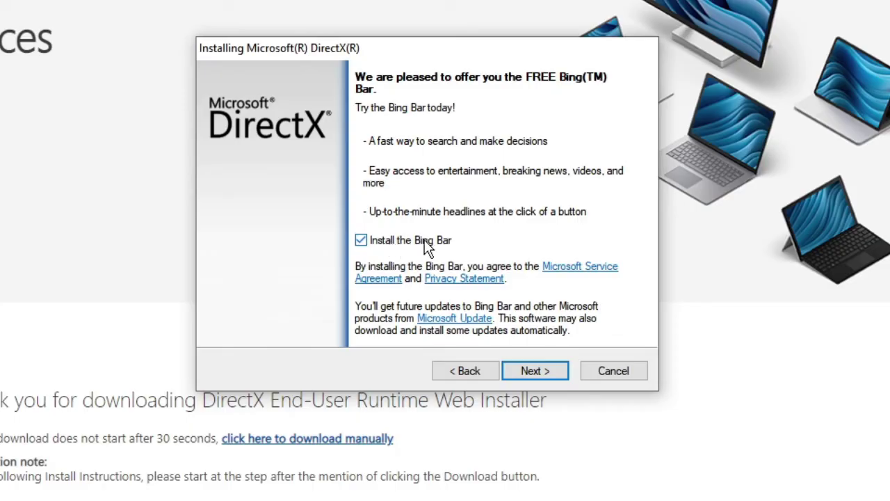
left_click(425, 240)
left_click(537, 375)
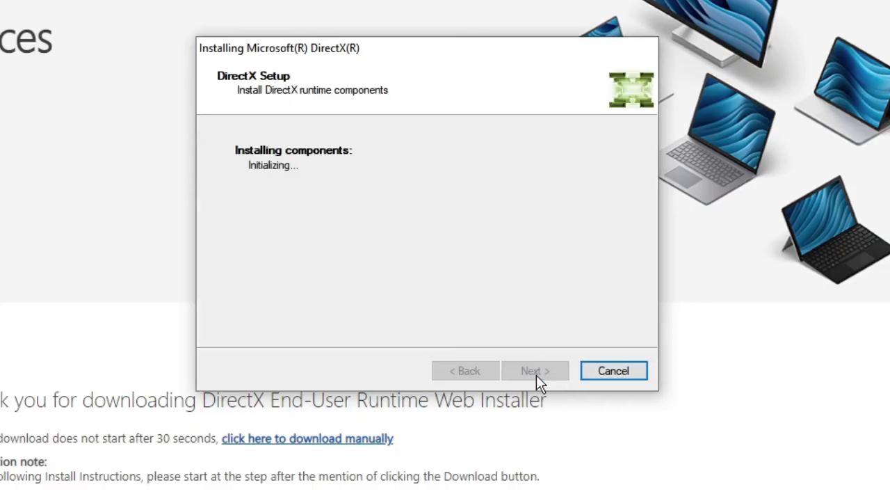